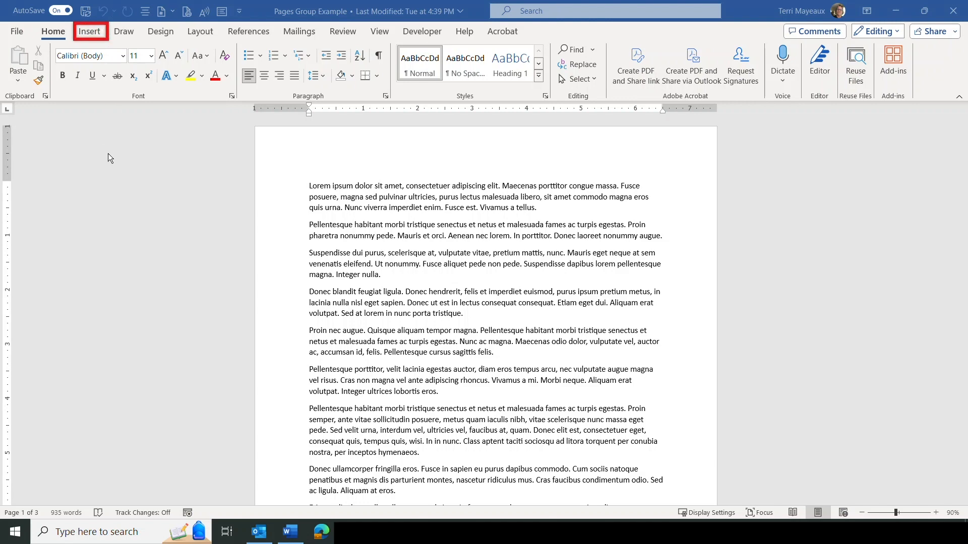
Switch to the Insert ribbon to show the page, table and picture commands.
click(89, 32)
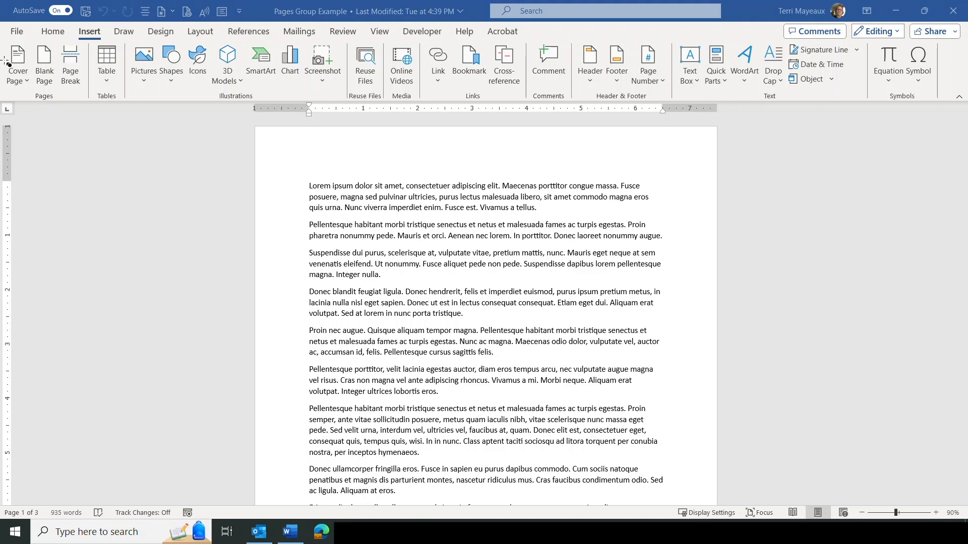
mouse_move(5, 35)
mouse_down()
mouse_move(32, 106)
mouse_move(91, 107)
mouse_up()
mouse_move(672, 35)
mouse_down()
mouse_move(694, 71)
mouse_move(693, 94)
mouse_move(871, 104)
mouse_up()
mouse_move(5, 37)
mouse_down()
mouse_move(28, 55)
mouse_move(40, 104)
mouse_up()
Insert the built-in Facet cover page at the start of the document.
click(28, 82)
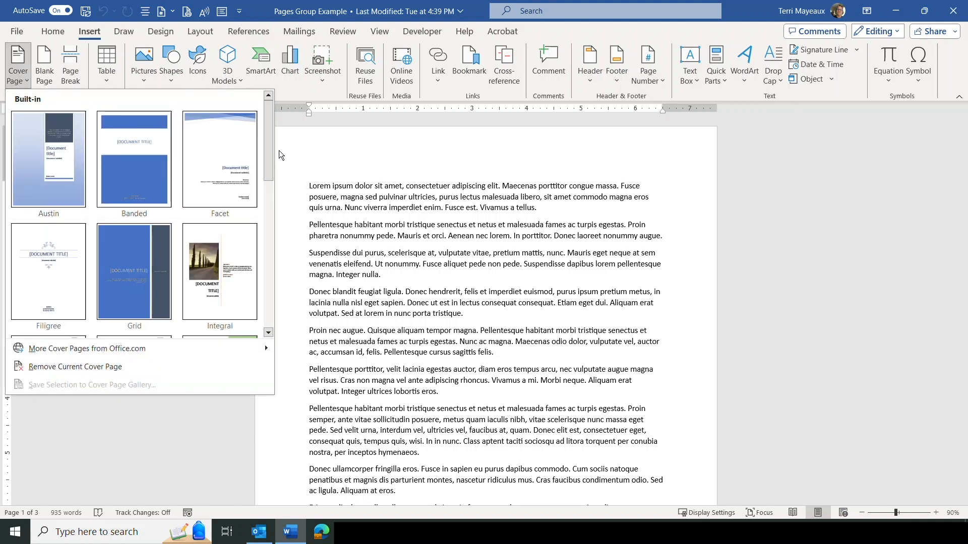
mouse_move(270, 122)
mouse_down()
mouse_move(273, 171)
mouse_move(269, 122)
mouse_up()
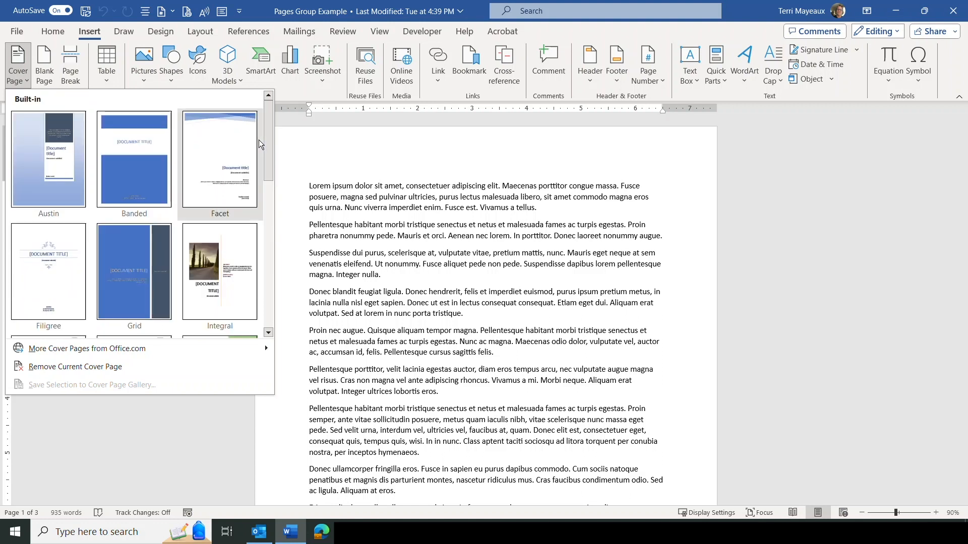
click(216, 160)
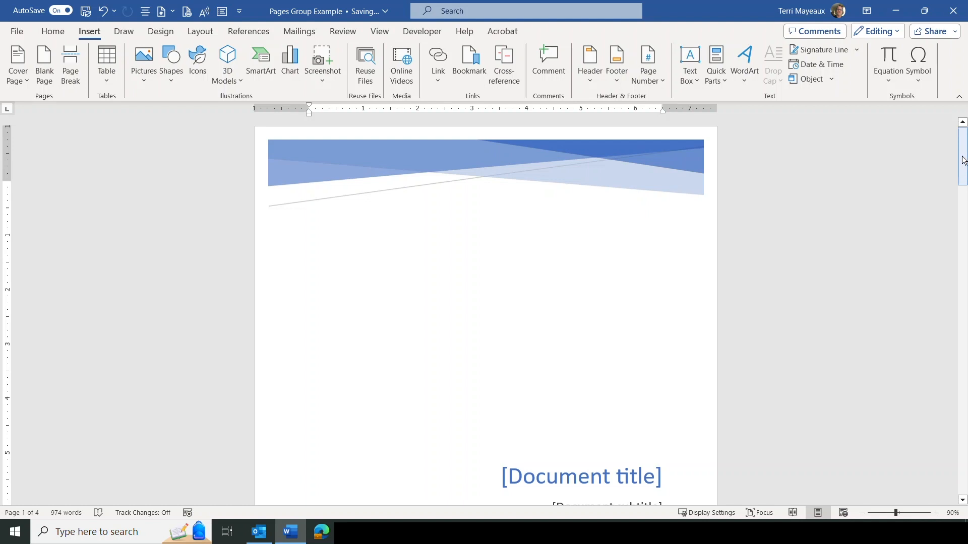
Replace the cover page's title placeholder with 'EXAMPLE DOCUMENT'.
drag(965, 154, 964, 179)
click(510, 309)
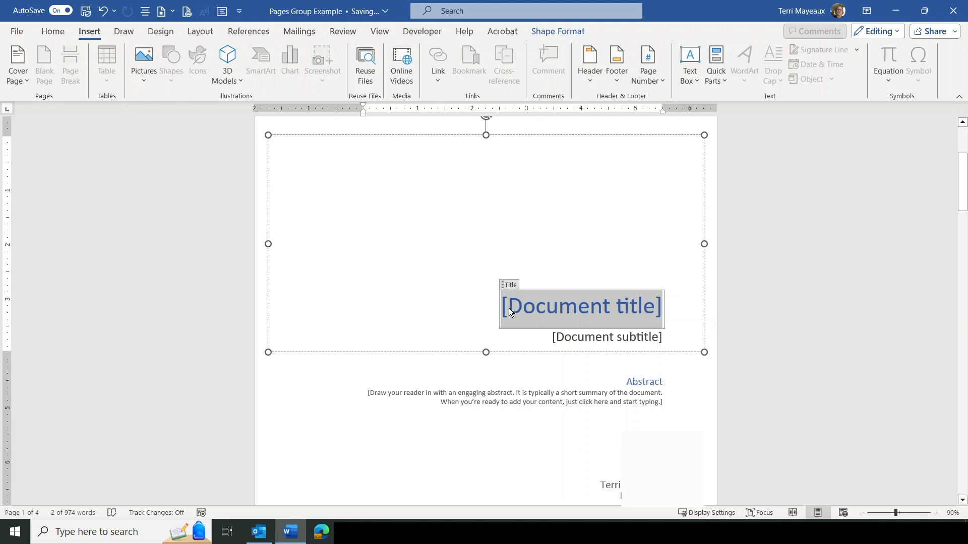
text(EXAMPLE D)
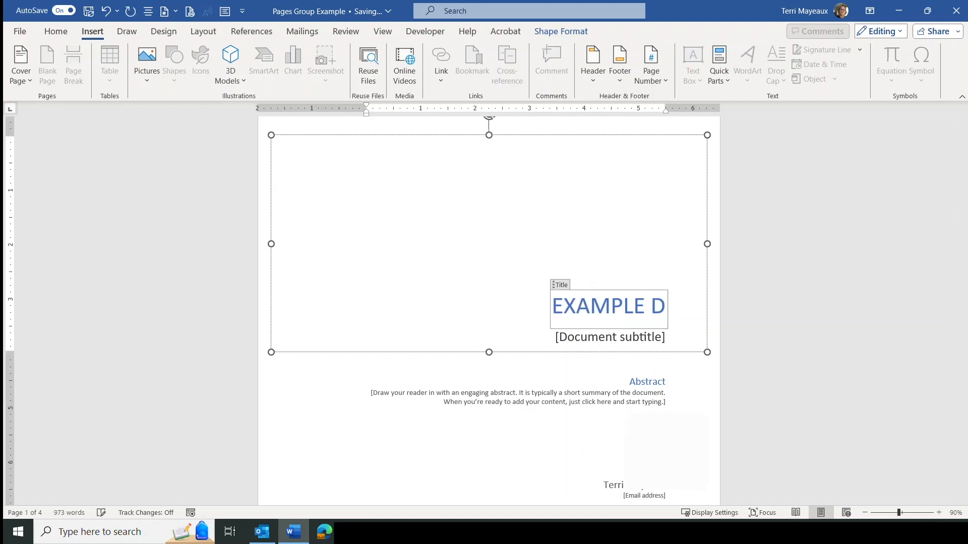
text(OCUMENT)
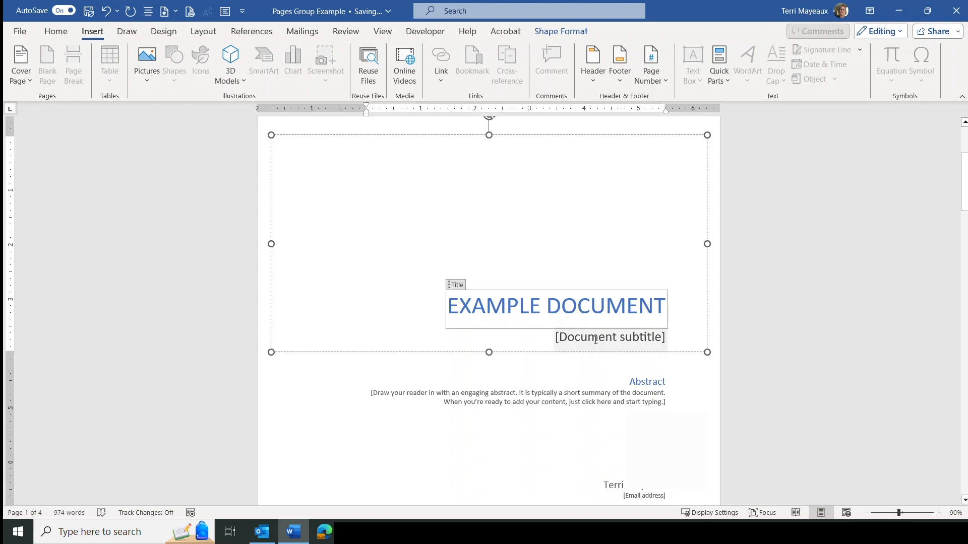
click(671, 381)
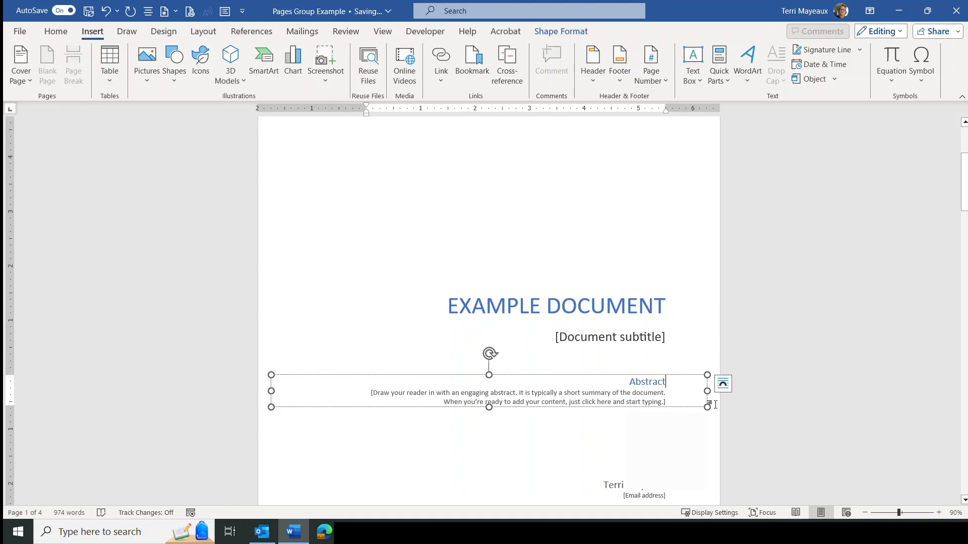
drag(965, 194, 965, 217)
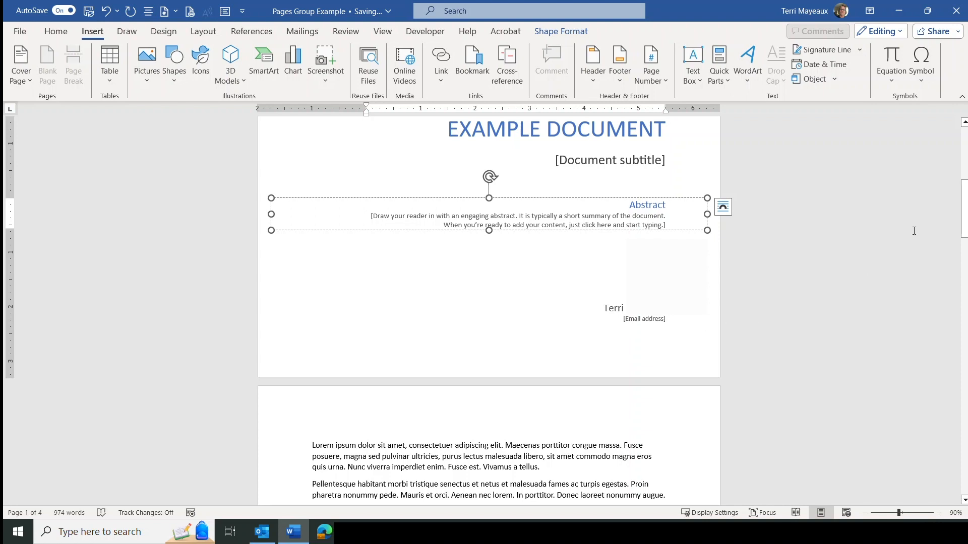
drag(966, 216, 954, 161)
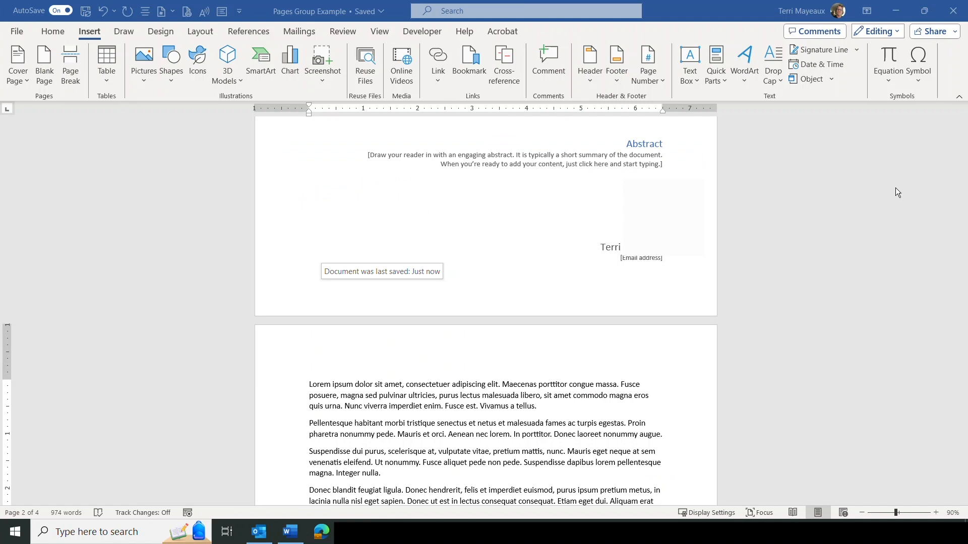
scroll(897, 192, down, 3)
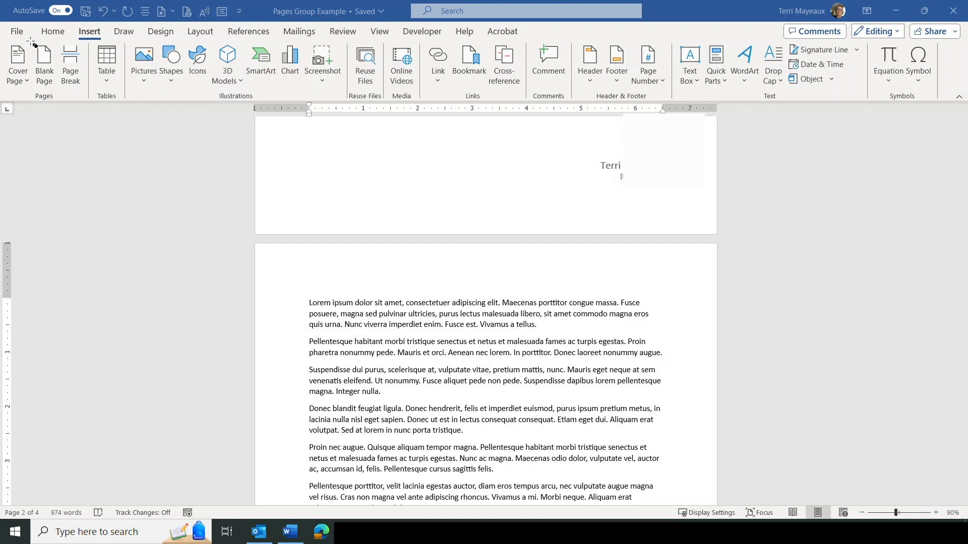
Add a blank page before the body text, then go to the File backstage.
drag(31, 40, 61, 90)
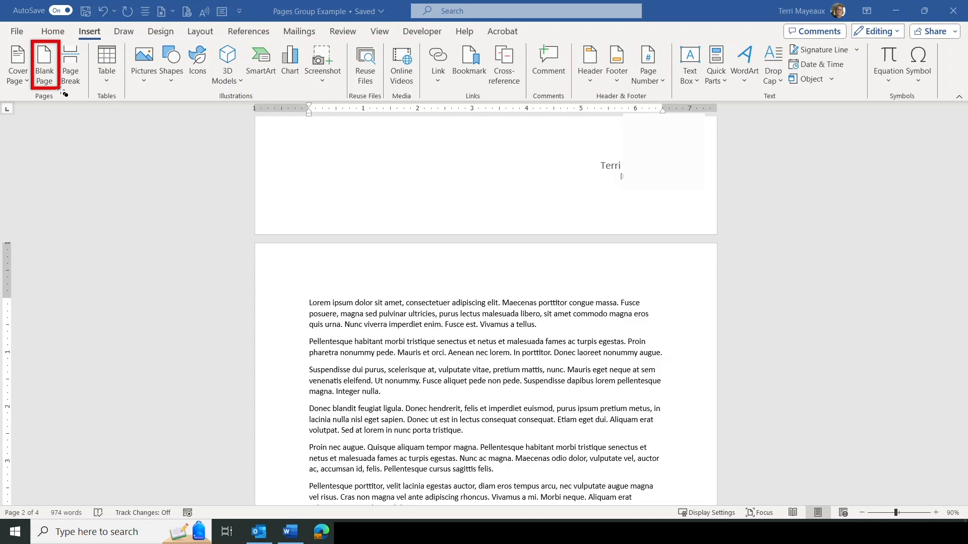
click(44, 63)
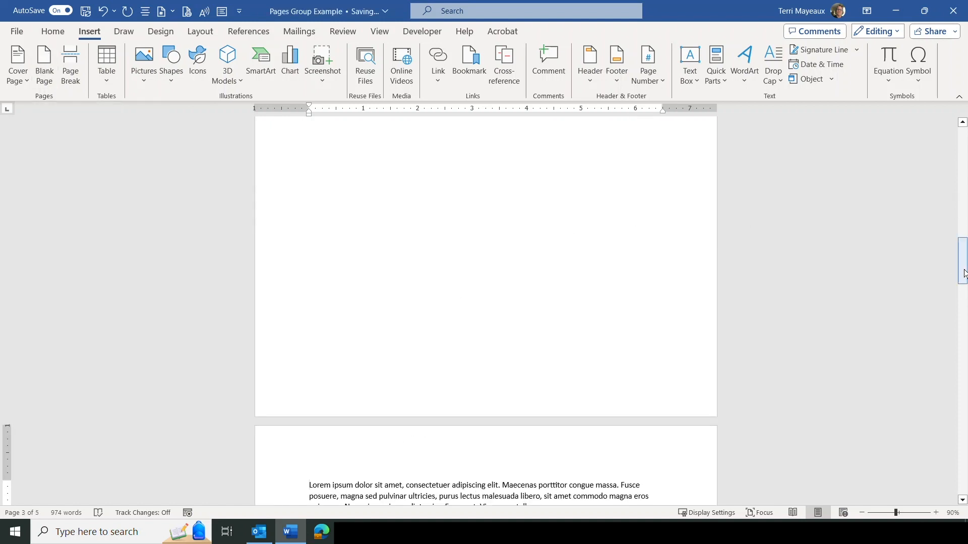
click(20, 33)
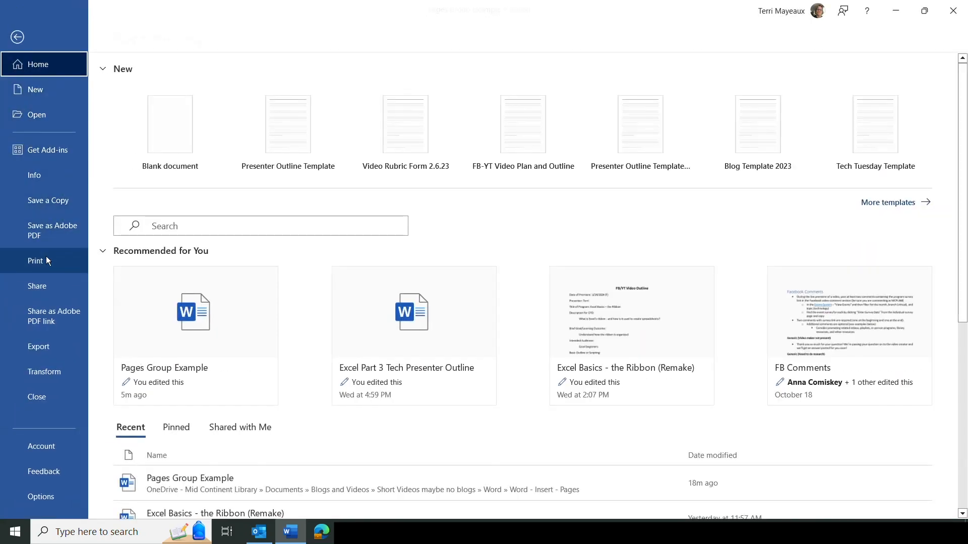
Page through the print preview of the cover and blank pages, then return to editing.
click(47, 257)
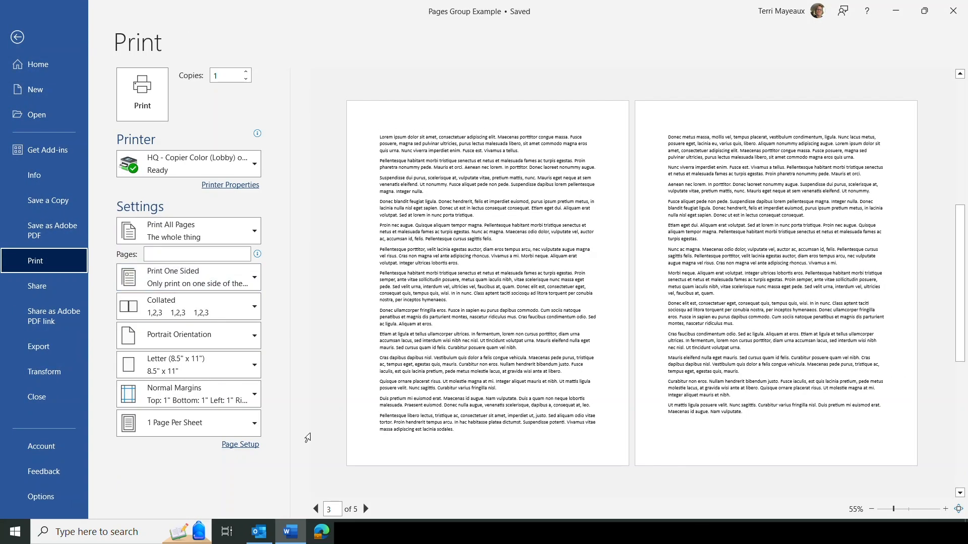
click(316, 509)
click(316, 510)
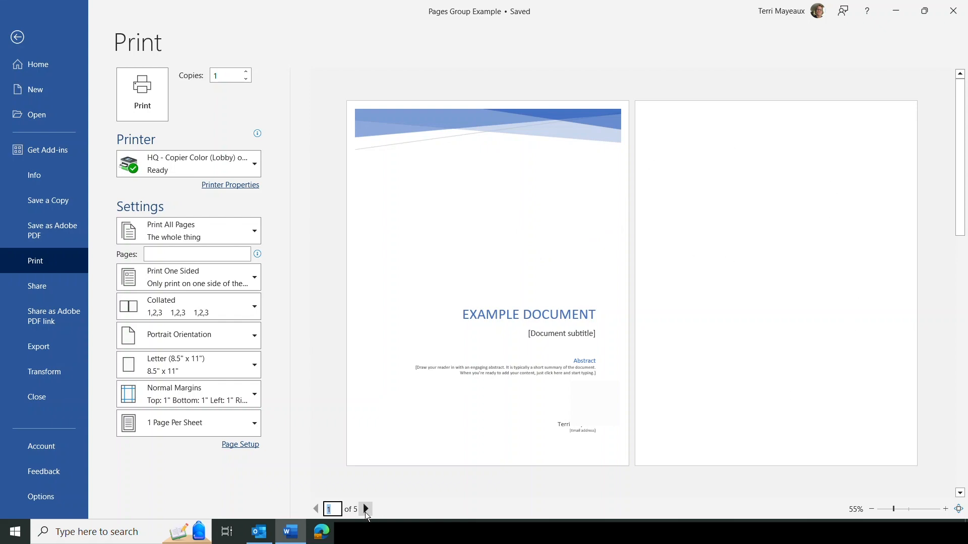
click(365, 510)
click(366, 509)
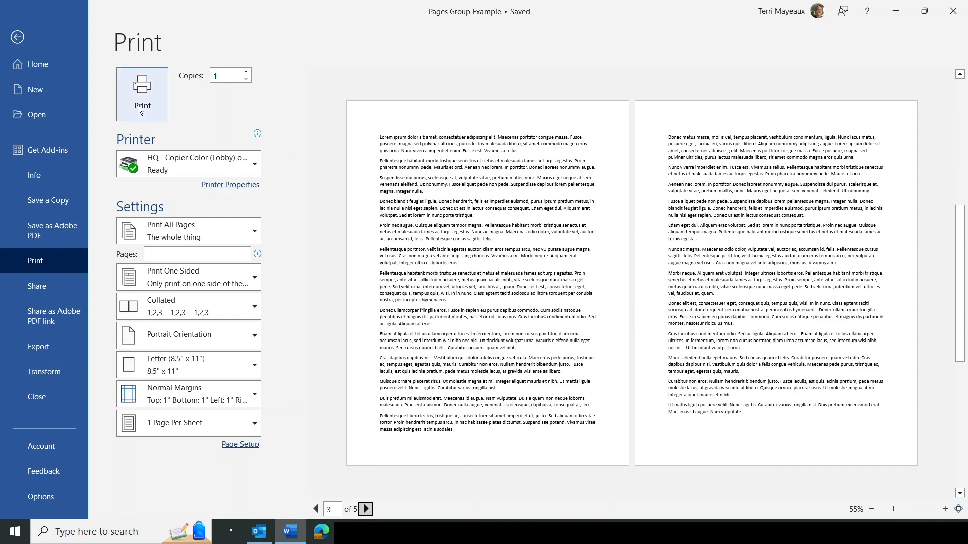
click(27, 46)
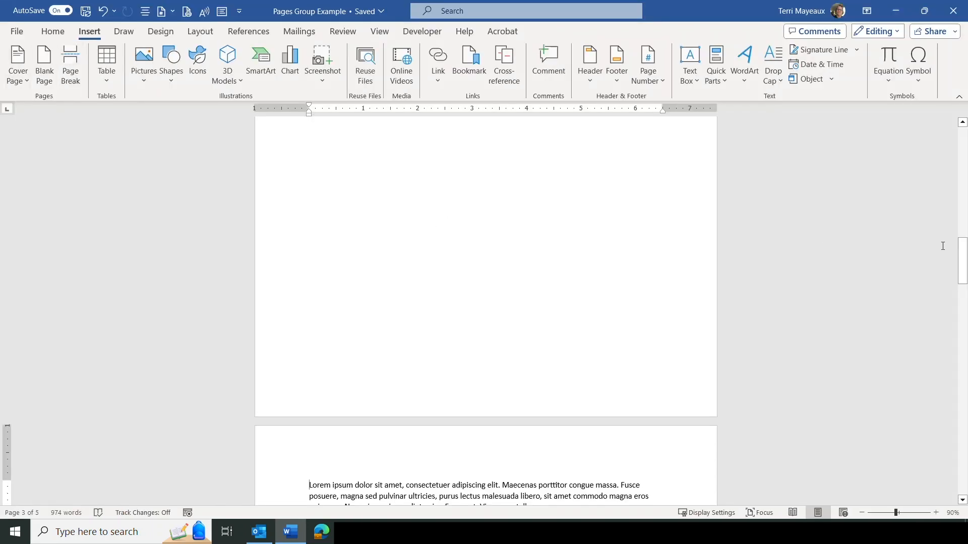
scroll(962, 263, up, 5)
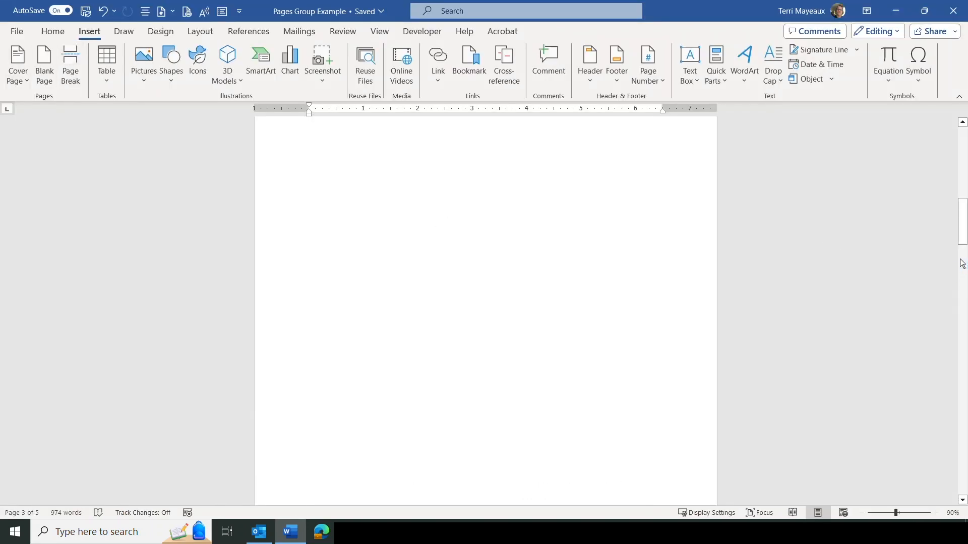
scroll(962, 263, up, 10)
scroll(886, 224, down, 2)
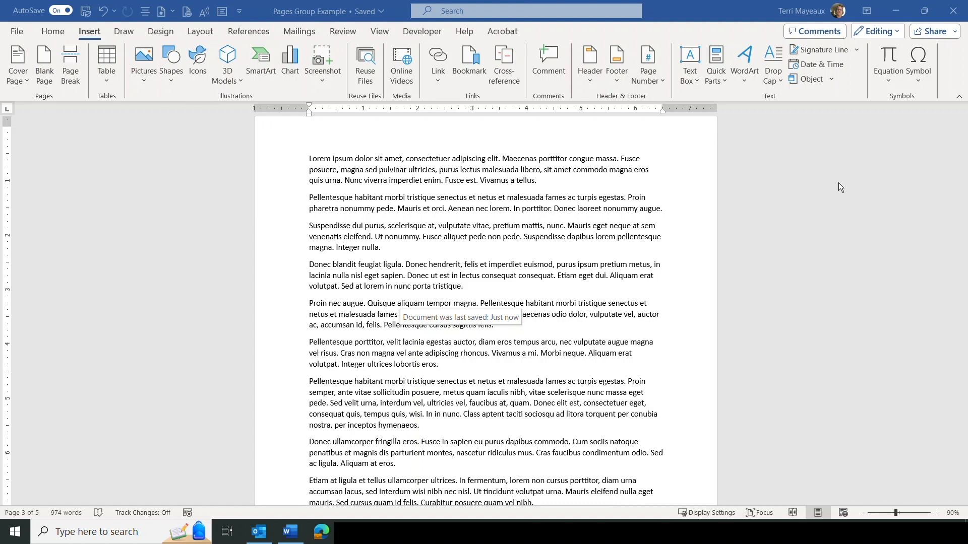
scroll(840, 184, down, 2)
scroll(839, 182, down, 4)
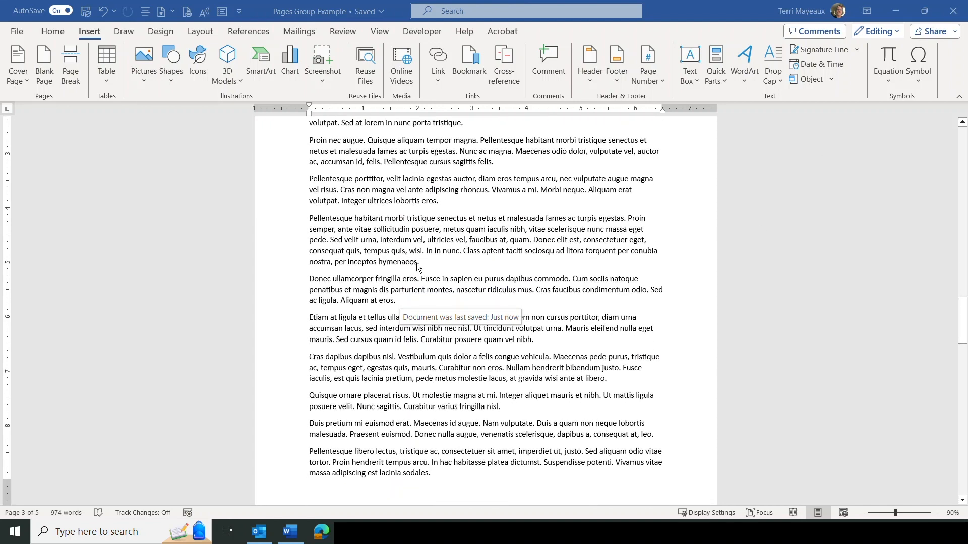
click(310, 276)
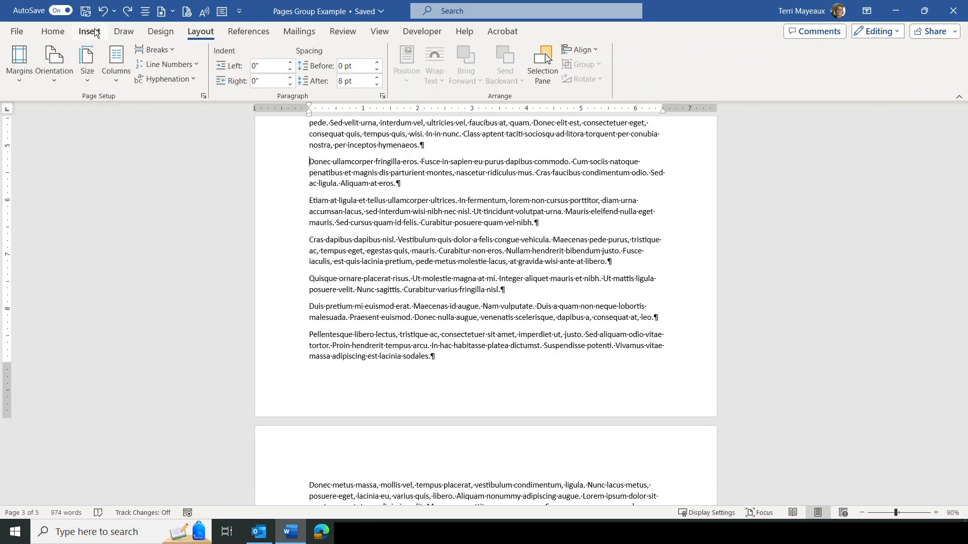
Insert a page break so 'Donec ullamcorper' starts on a new page.
click(95, 32)
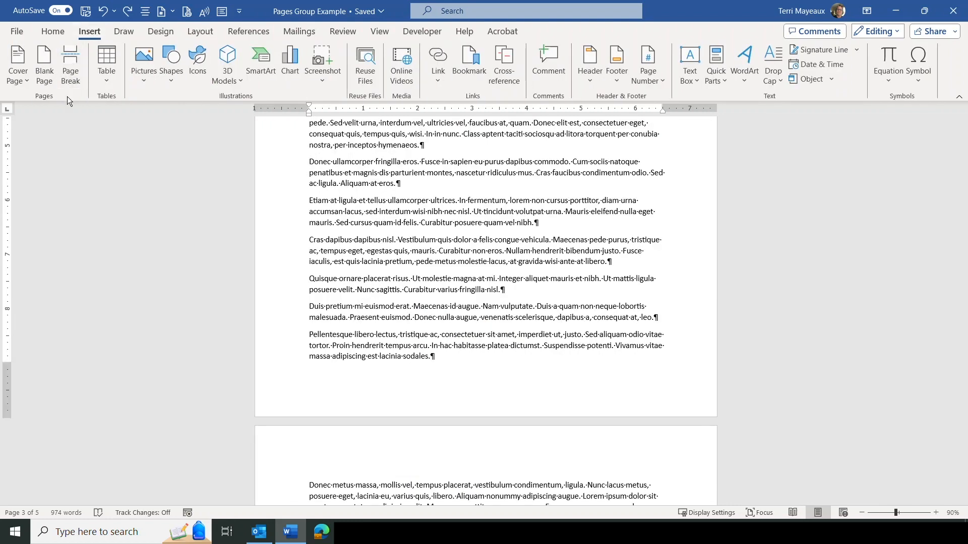
click(70, 64)
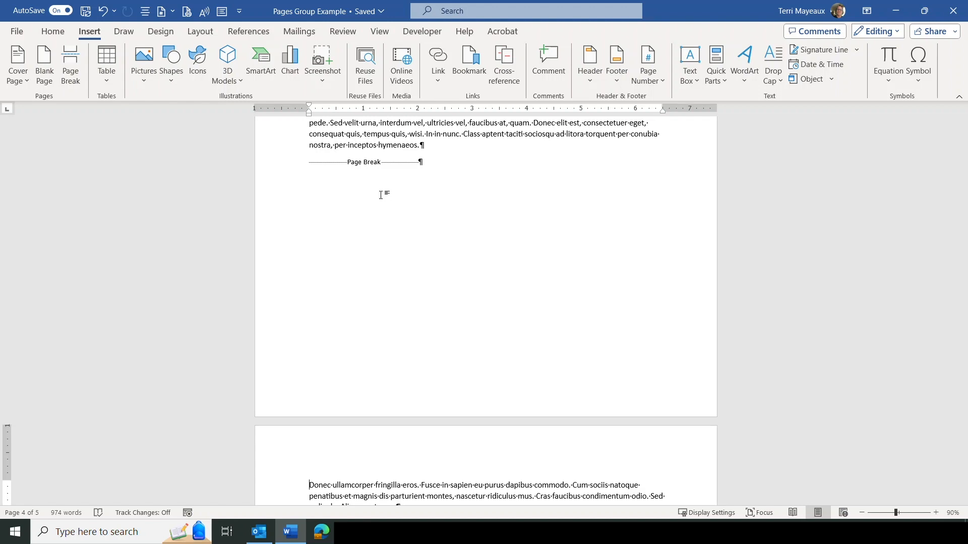
click(19, 35)
click(41, 258)
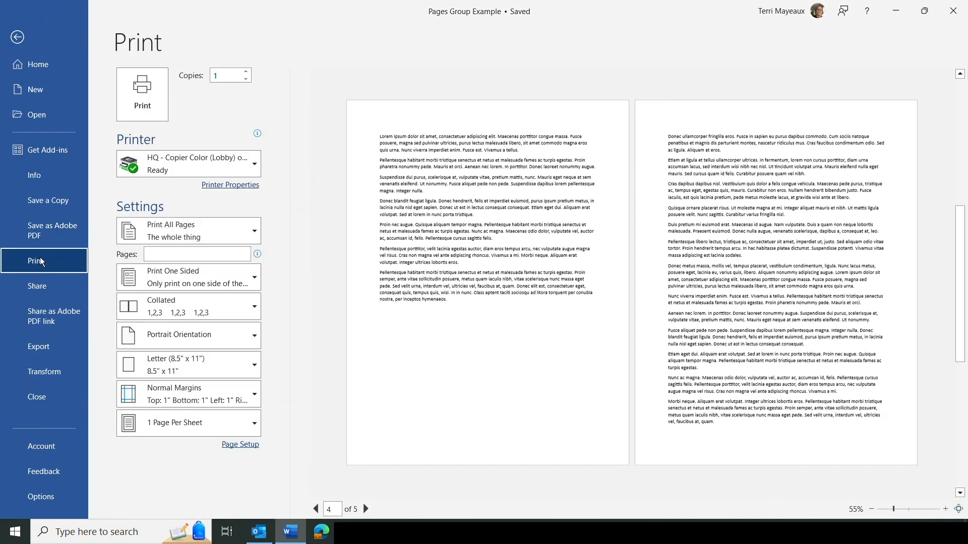
click(317, 510)
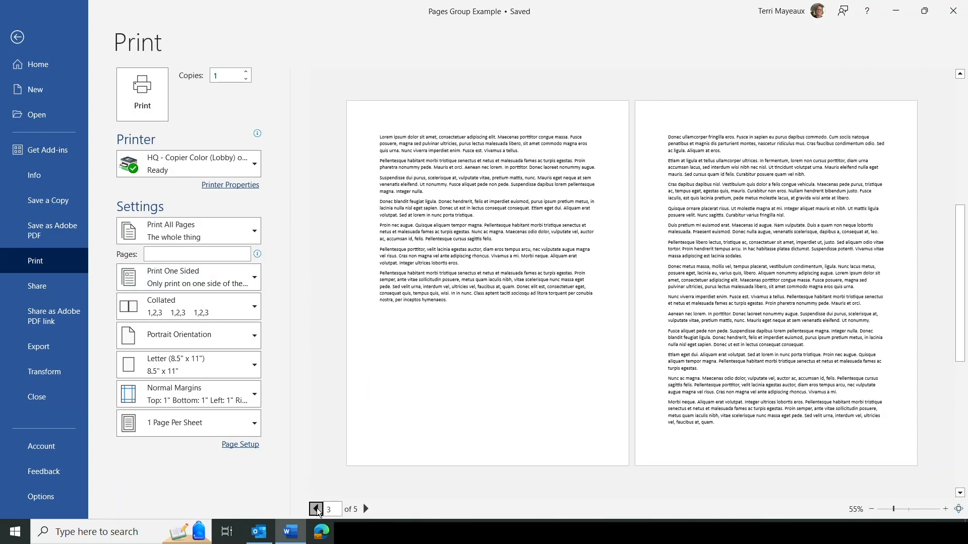
click(317, 509)
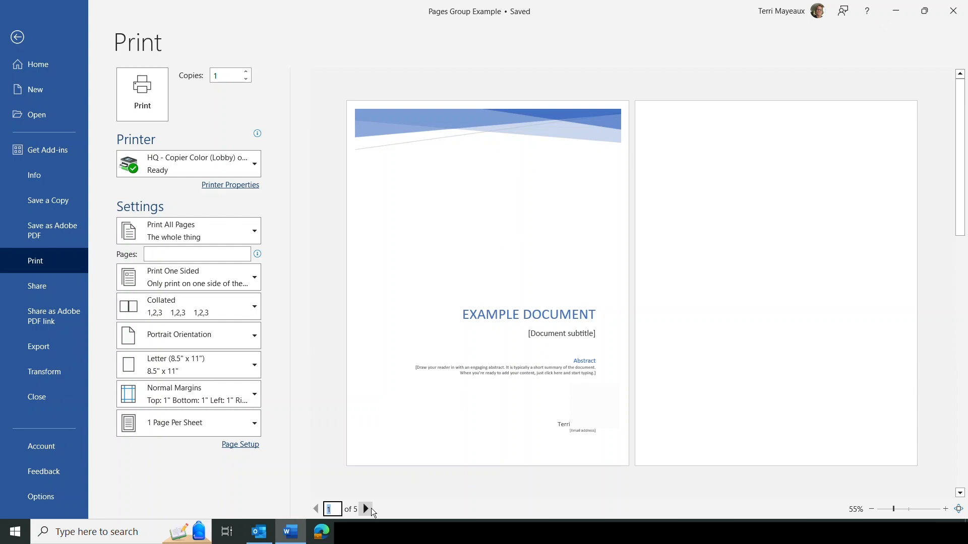
click(366, 510)
click(366, 510)
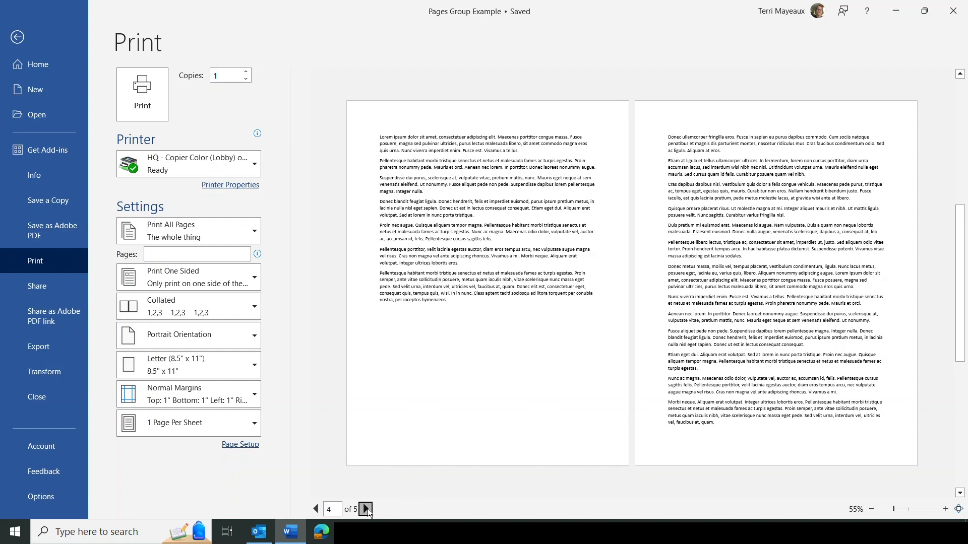
click(366, 510)
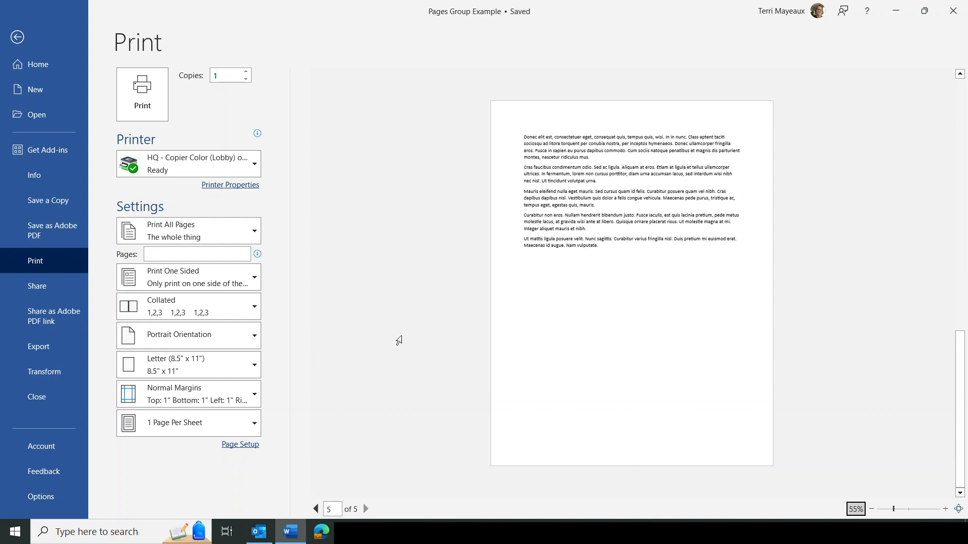
click(18, 37)
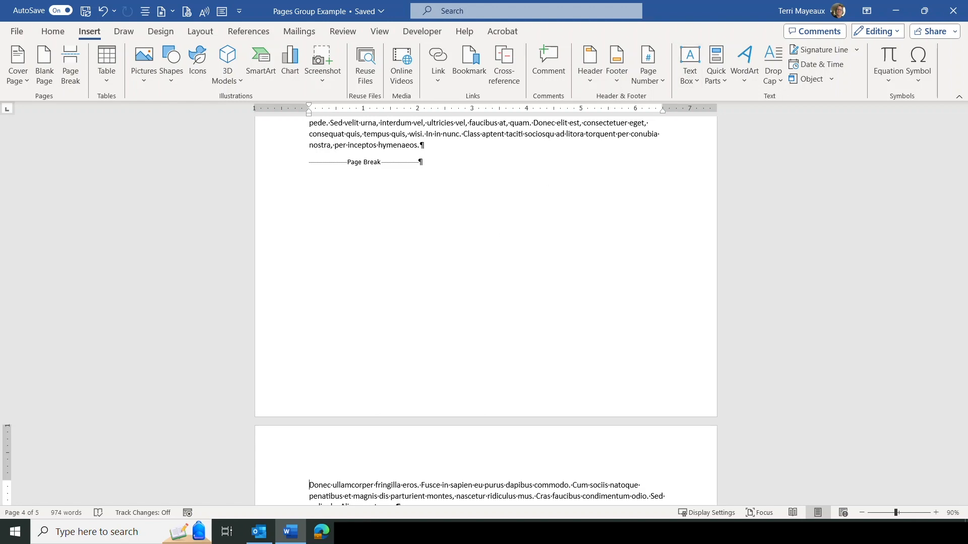
Add an empty line above the 'Lorem ipsum' paragraph on page 3 and move into it.
scroll(335, 329, up, 10)
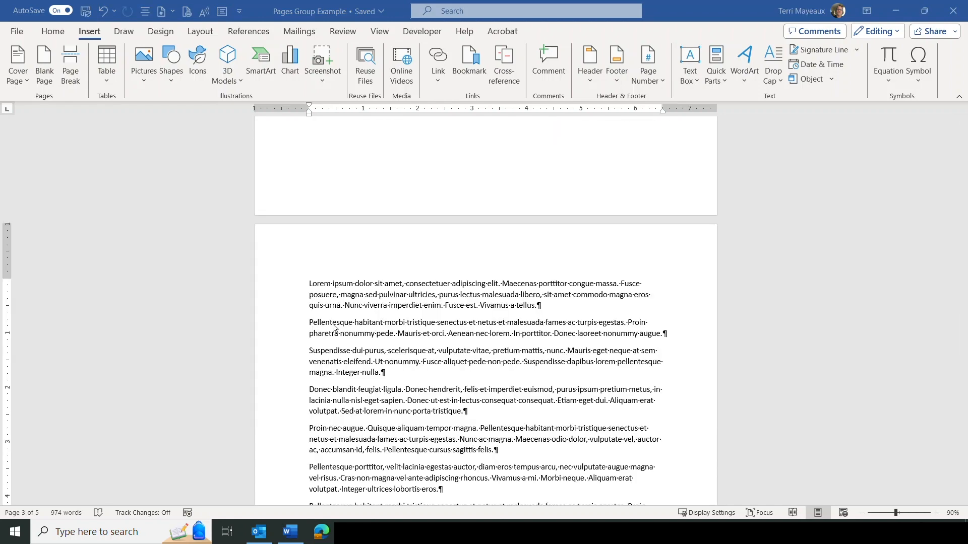
click(310, 284)
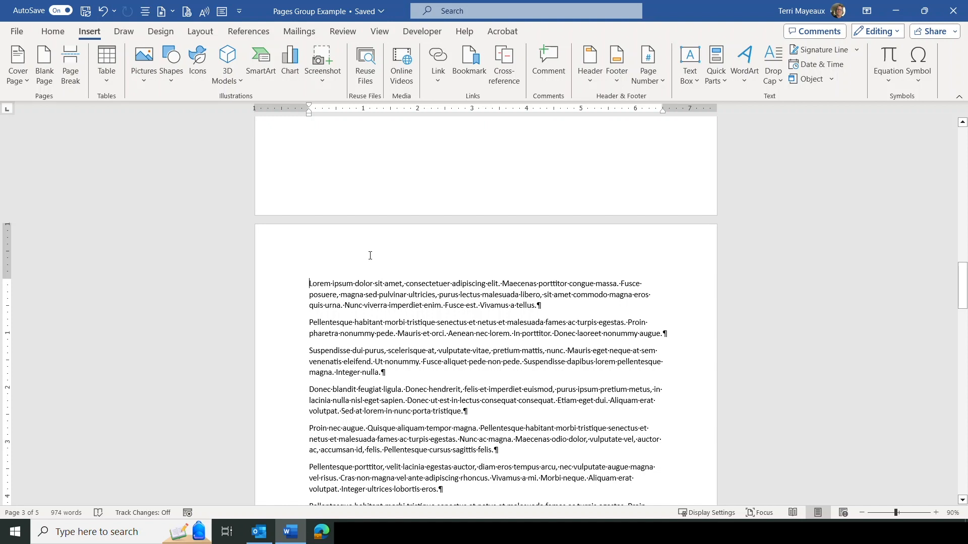
key(Return)
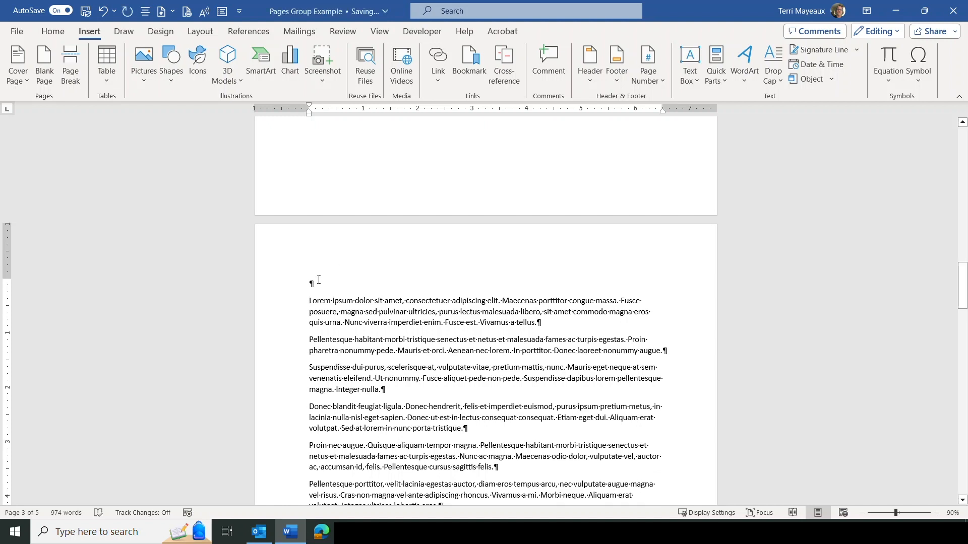
key(Up)
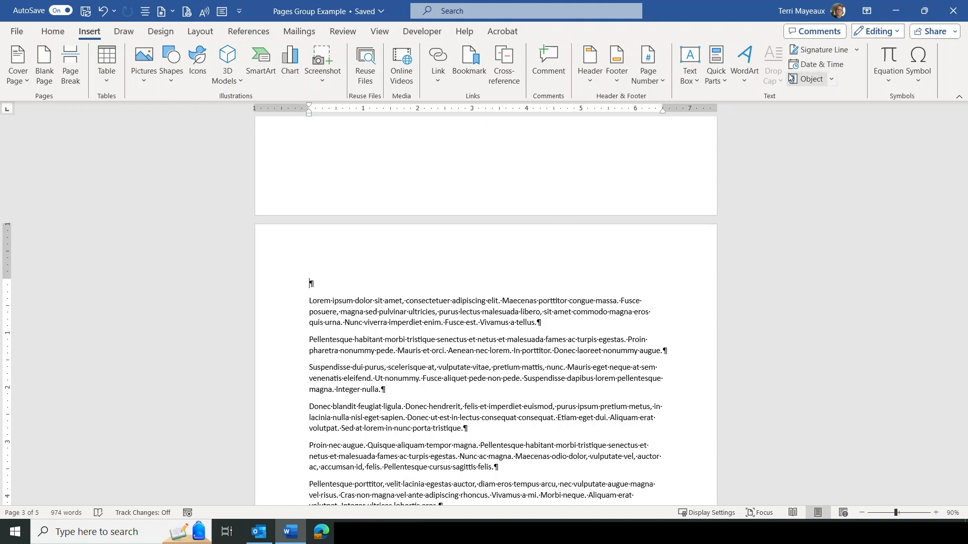
Insert the date and time 10/27/2023 10:12 AM on the empty line.
click(824, 65)
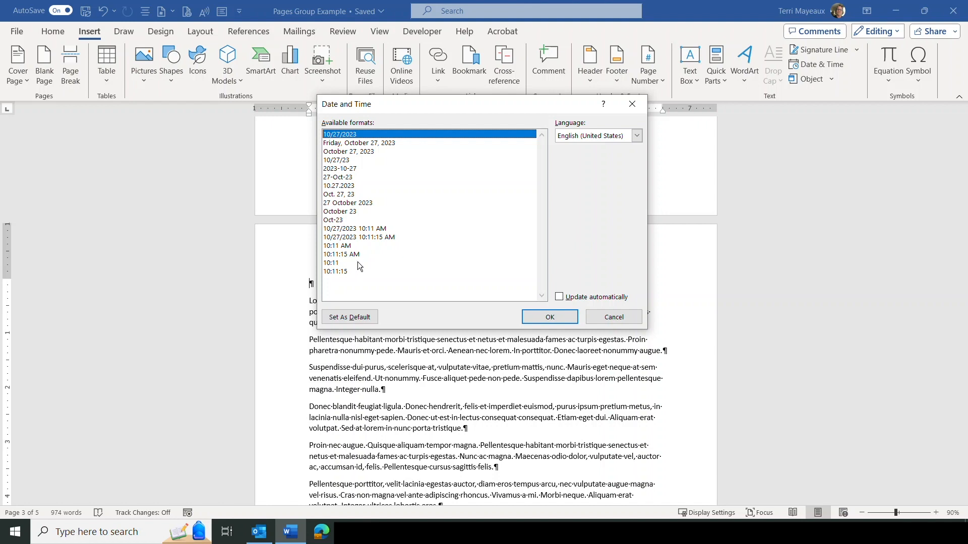
click(346, 231)
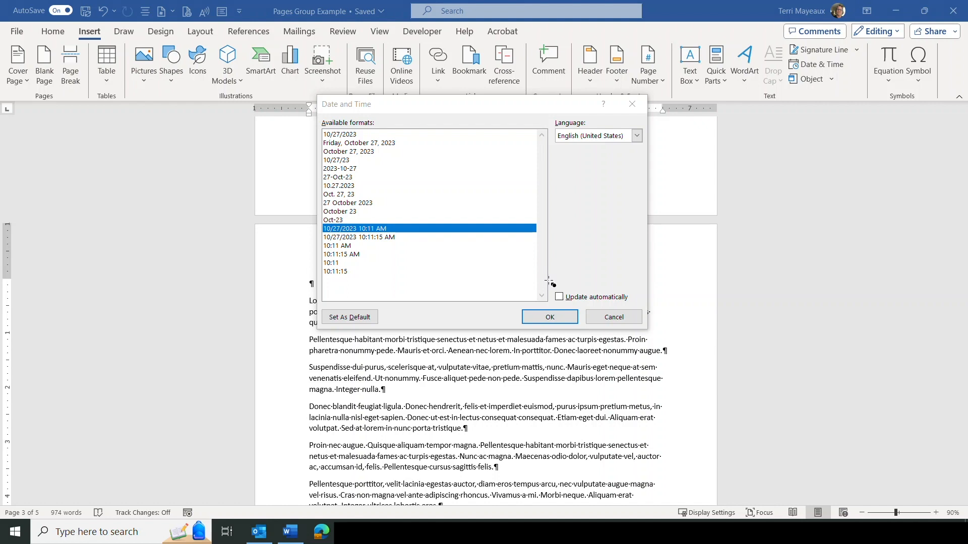
mouse_move(547, 280)
mouse_down()
mouse_move(569, 309)
mouse_move(636, 307)
mouse_up()
click(550, 317)
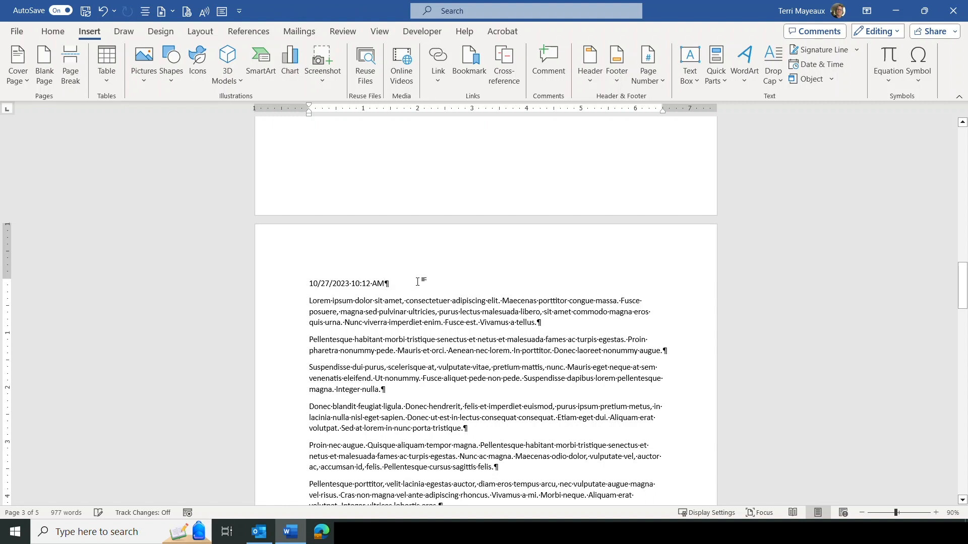
On a new line below, insert an auto-updating 10/27/2023 10:12 AM date and time.
key(Return)
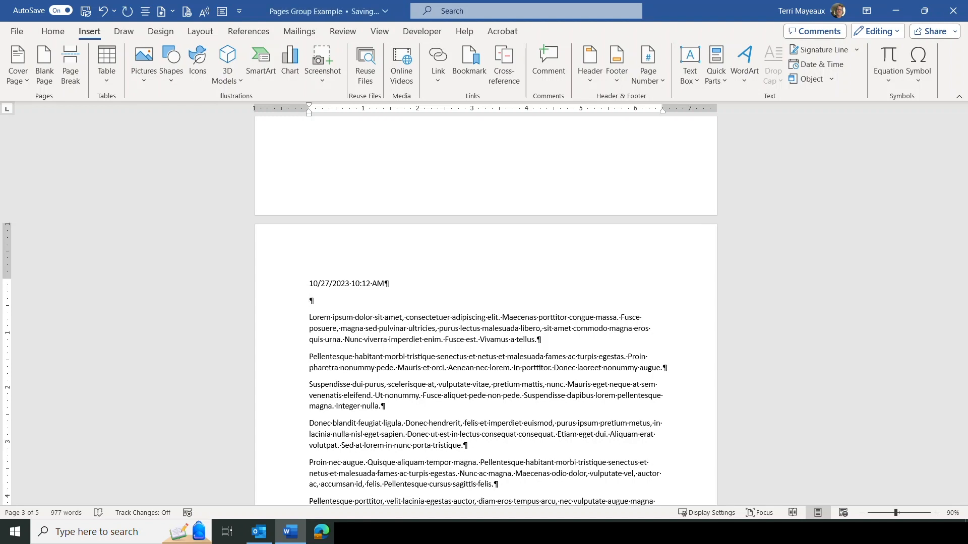
click(812, 65)
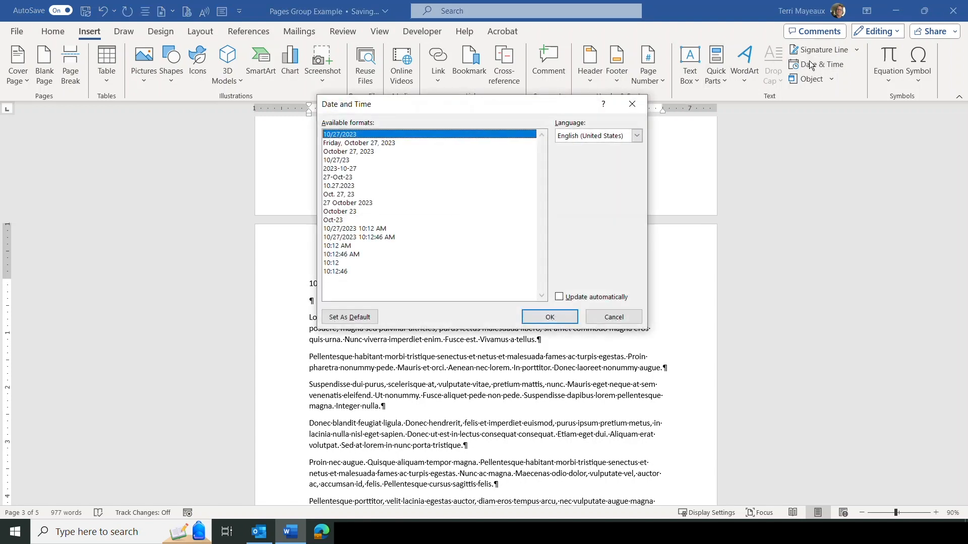
click(371, 230)
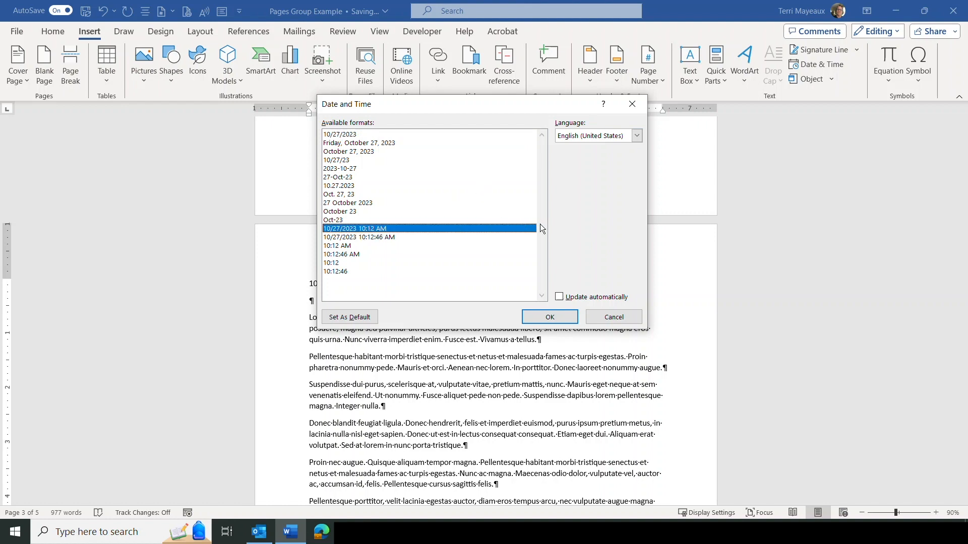
click(559, 297)
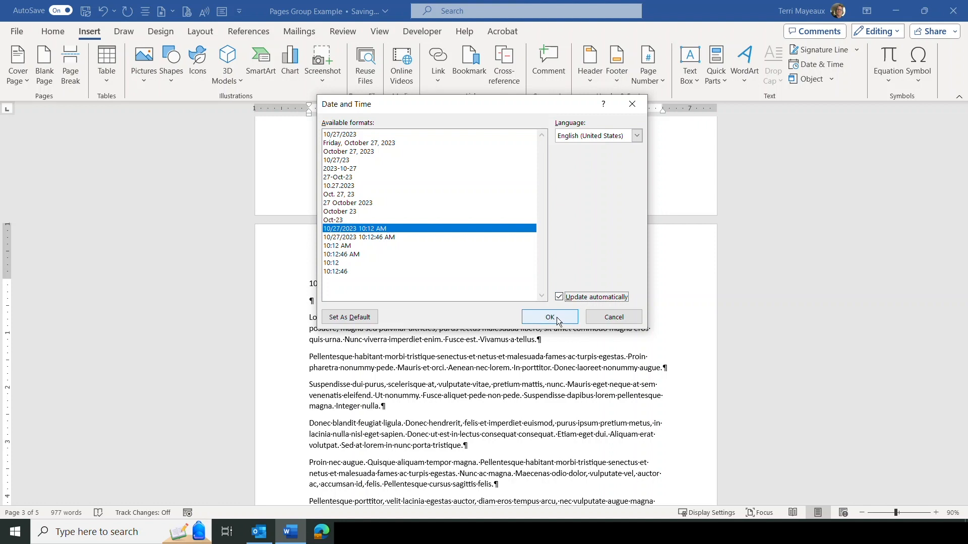
click(557, 316)
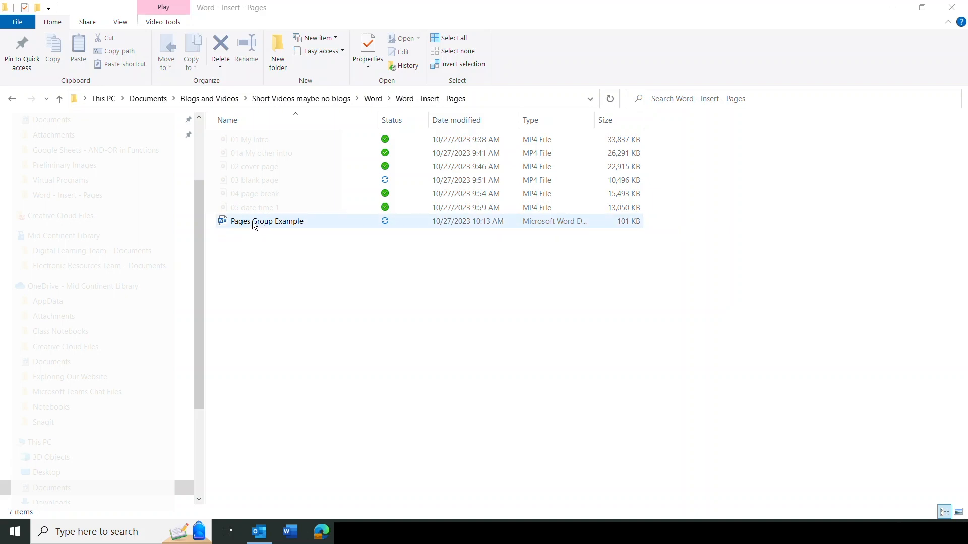
Reopen the Pages Group Example document at its Facet cover page.
double_click(253, 222)
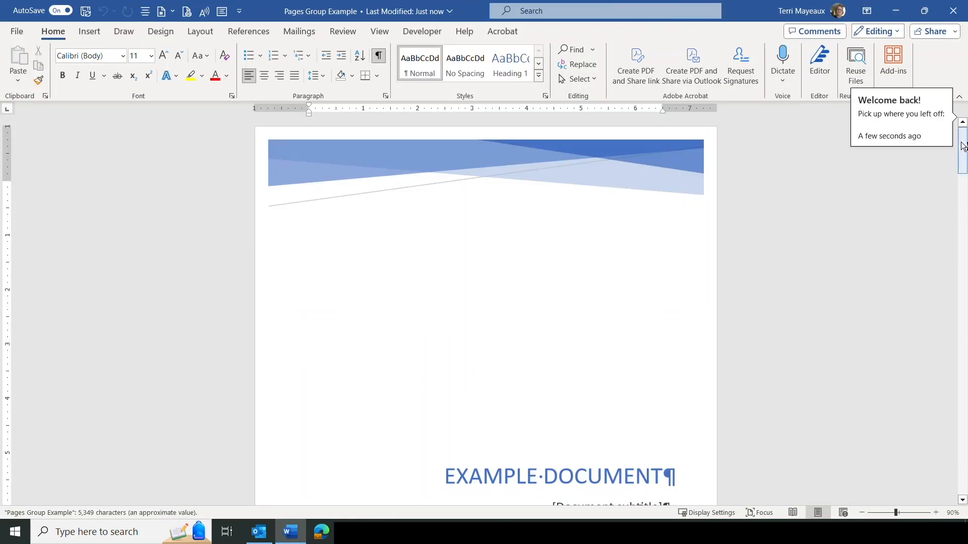
drag(964, 147, 966, 275)
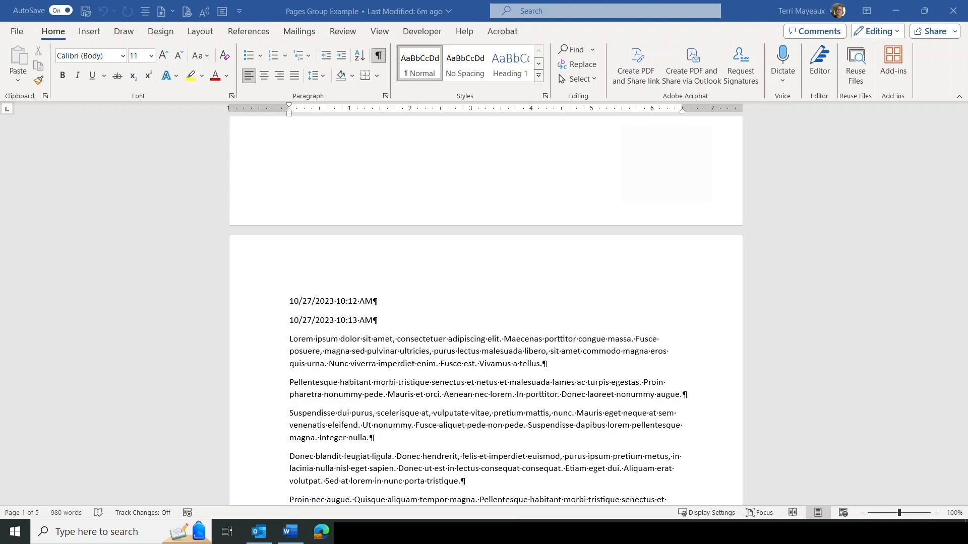
Jump to the document's end and open the Signature Line dropdown on the Insert tab.
key(ctrl+End)
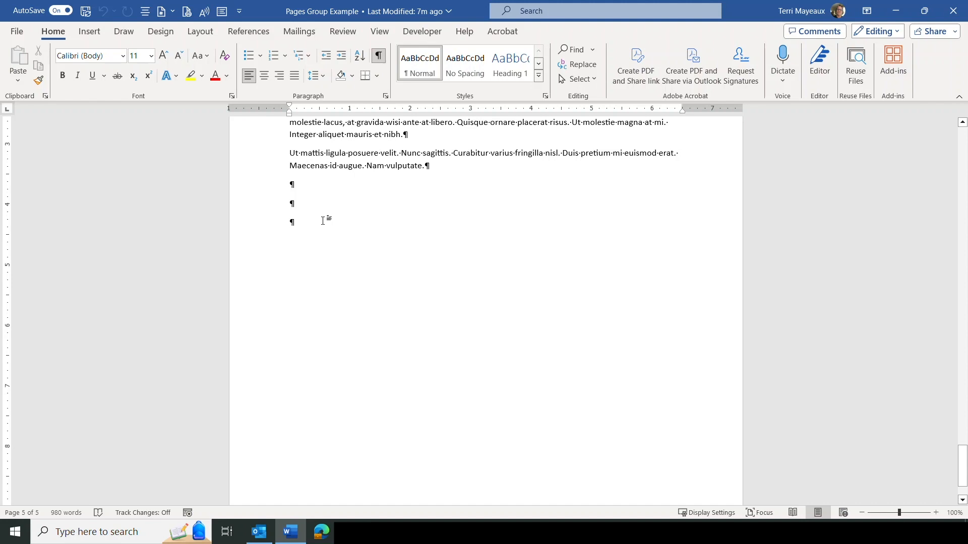
click(98, 32)
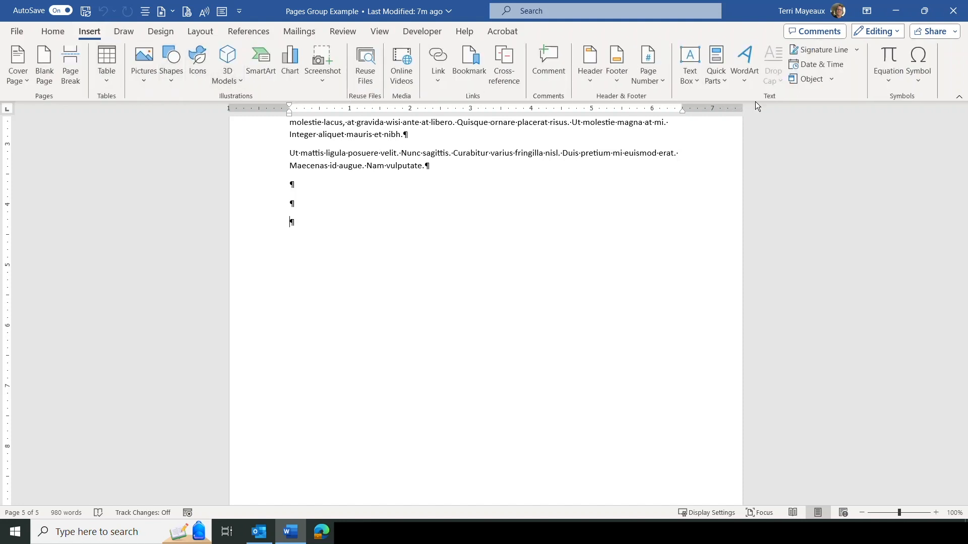
click(856, 50)
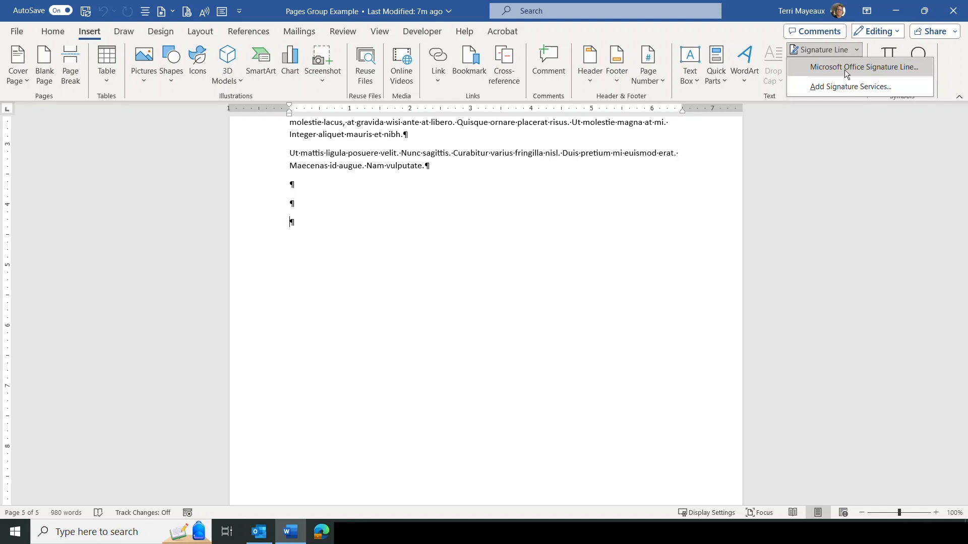
Insert a Microsoft Office signature line with the signer's name, title Manager, e-mail, and signer comments allowed.
click(845, 69)
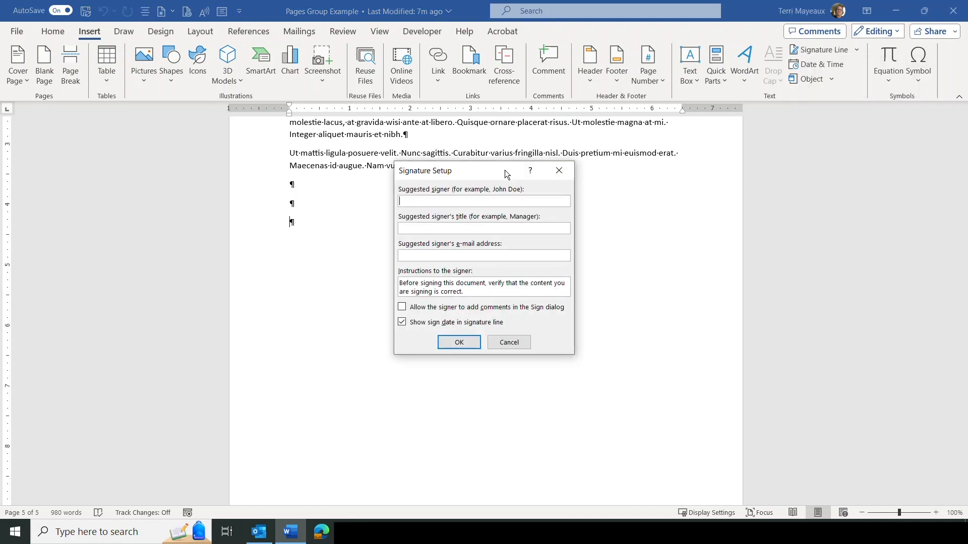
drag(504, 171, 660, 151)
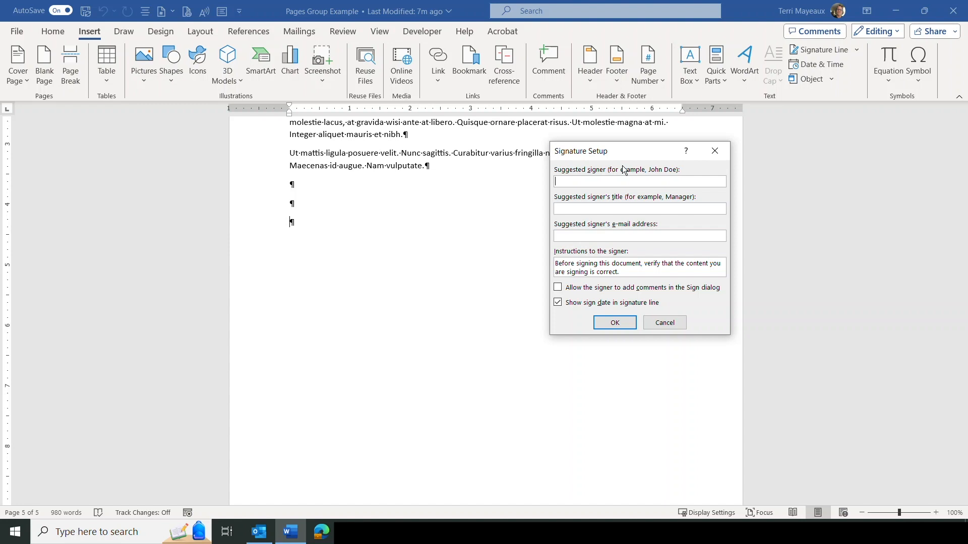
text(John D)
text(oe)
text(Manager)
click(571, 236)
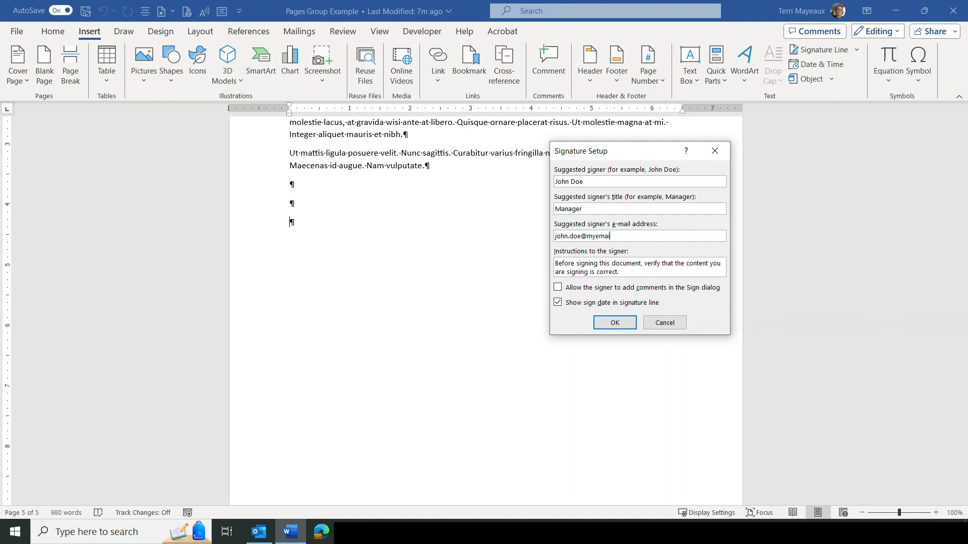
click(557, 289)
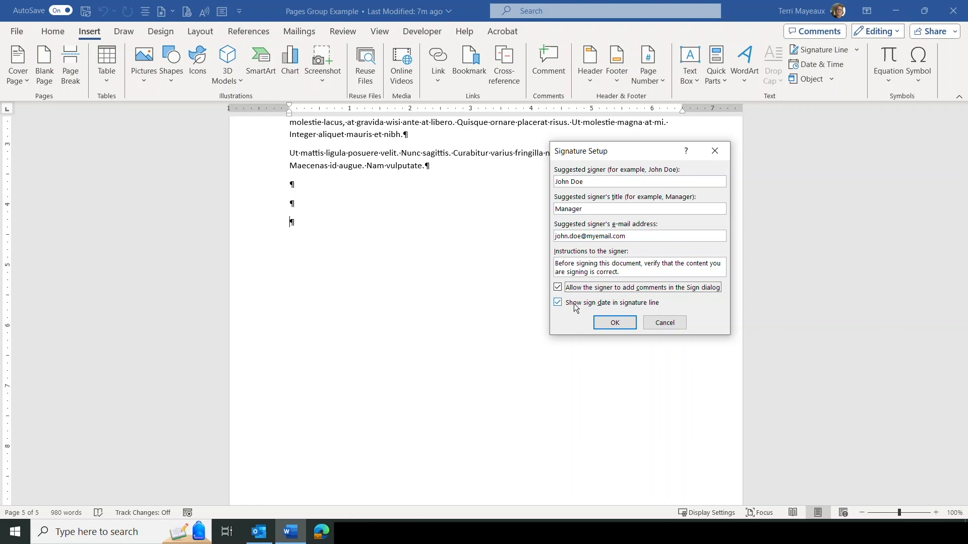
click(621, 324)
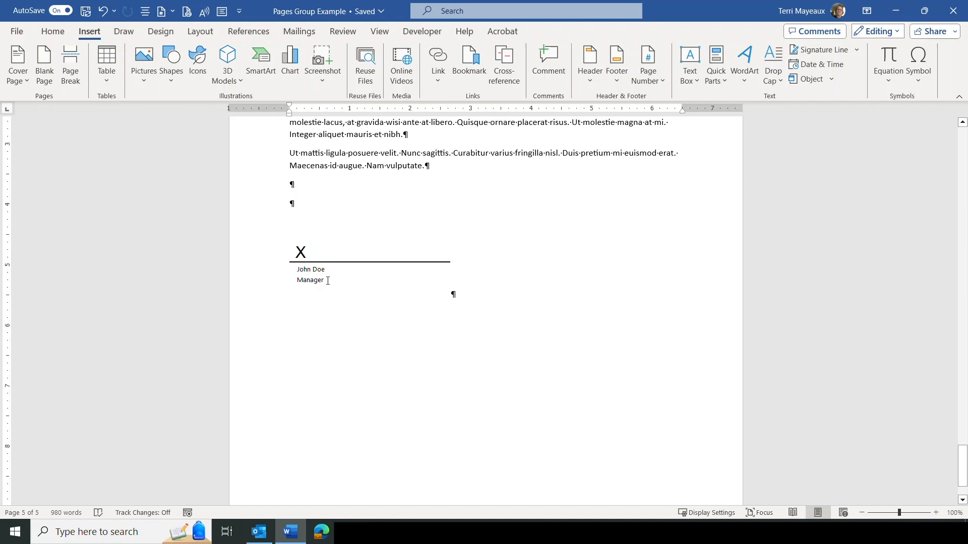
Select the new signature line and bring up its Sign dialog.
click(327, 280)
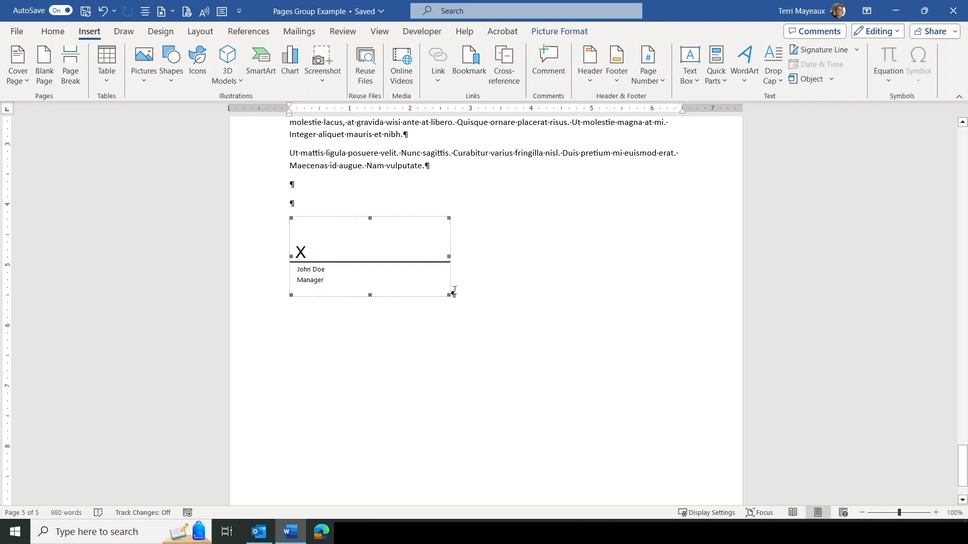
double_click(326, 252)
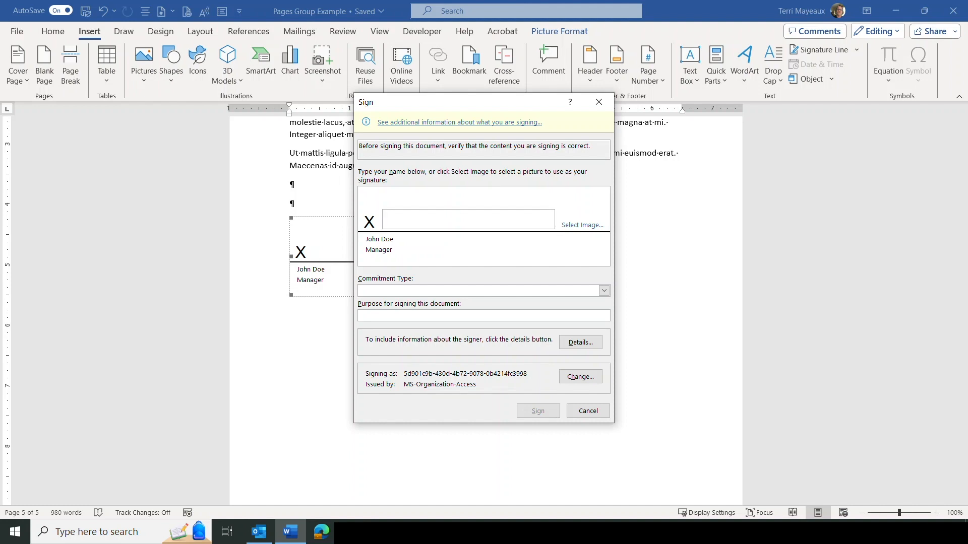
Enter the signer's name with title Manager and choose 'Created and approved this document' as commitment type.
text(John Doe)
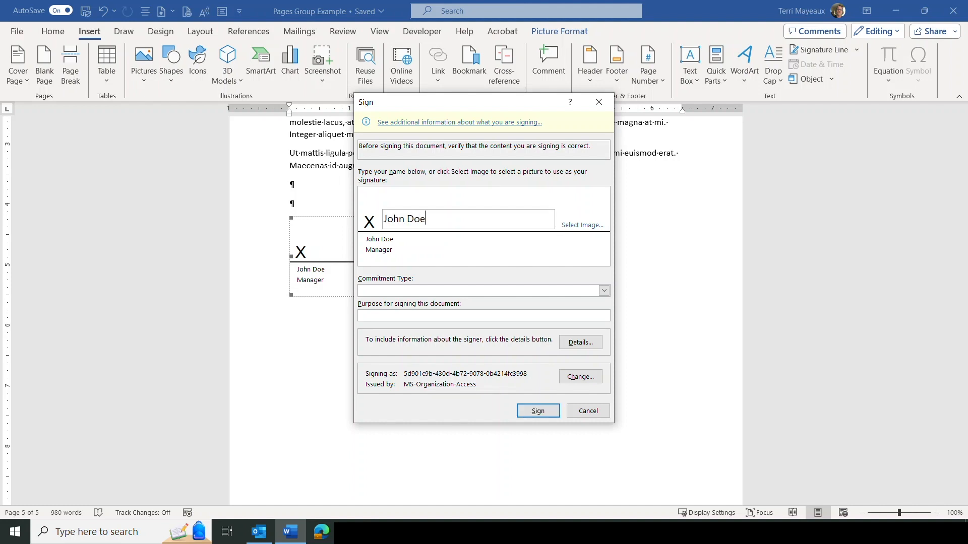
text(, Manager)
click(604, 291)
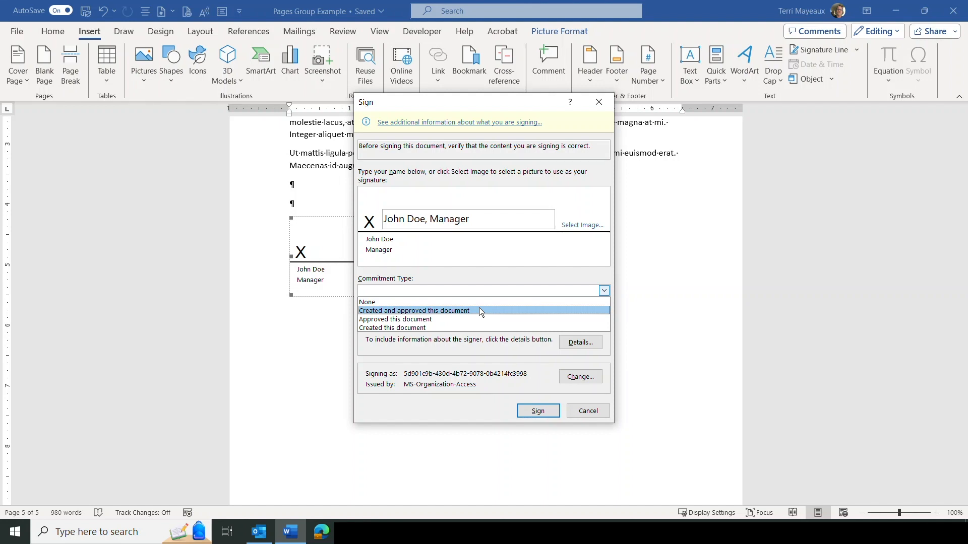
click(445, 311)
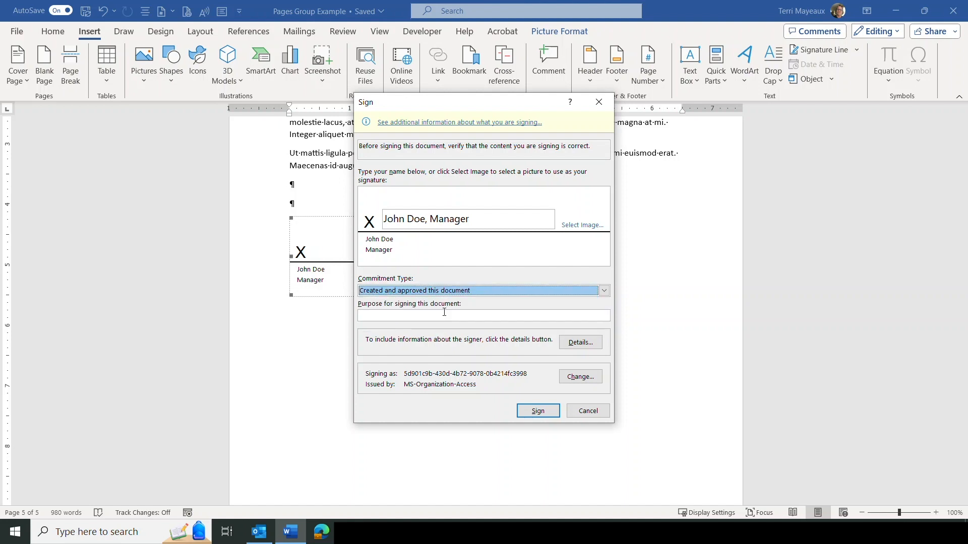
Enter 'Requires legal signature' as the purpose for signing.
click(392, 316)
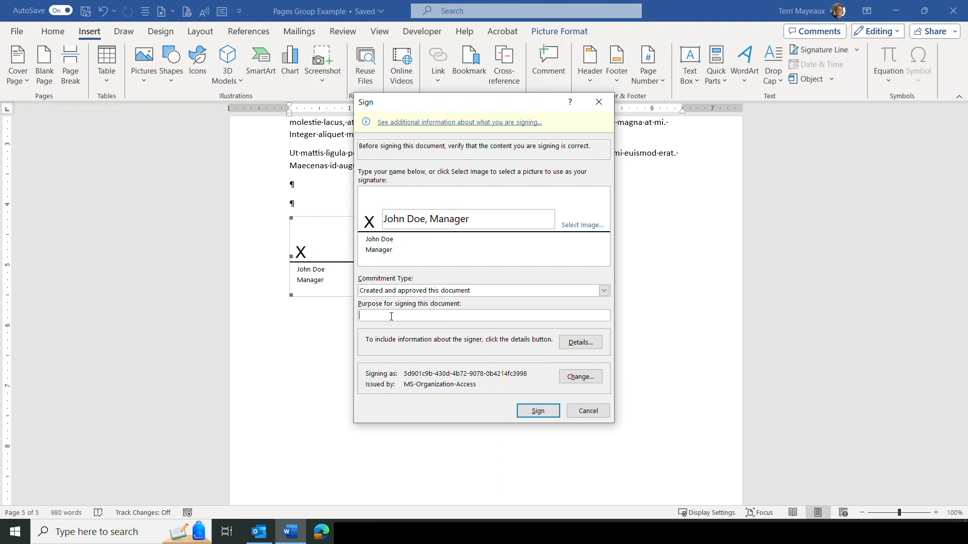
text(Re)
key(BackSpace)
key(BackSpace)
text(Requires legal sug)
key(BackSpace)
key(BackSpace)
text(ignature)
click(588, 344)
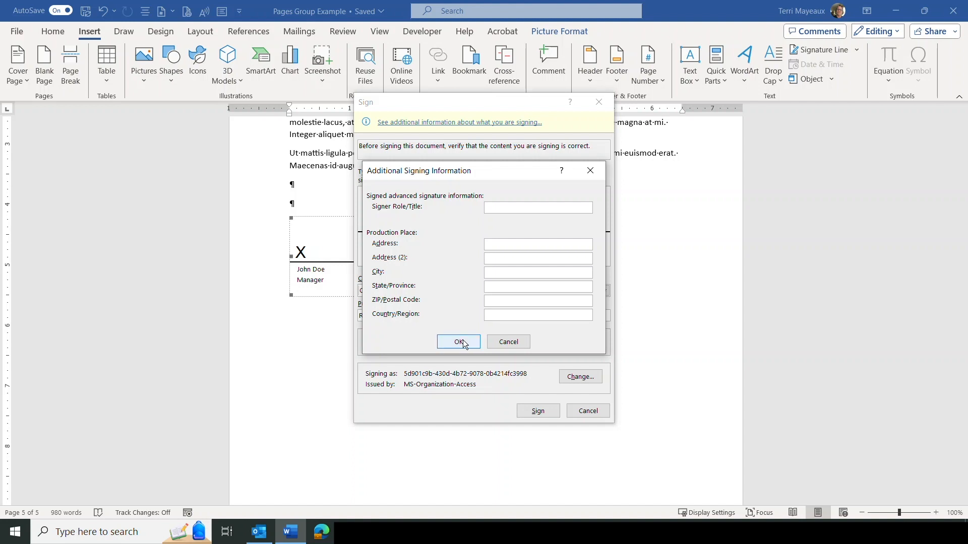
click(508, 341)
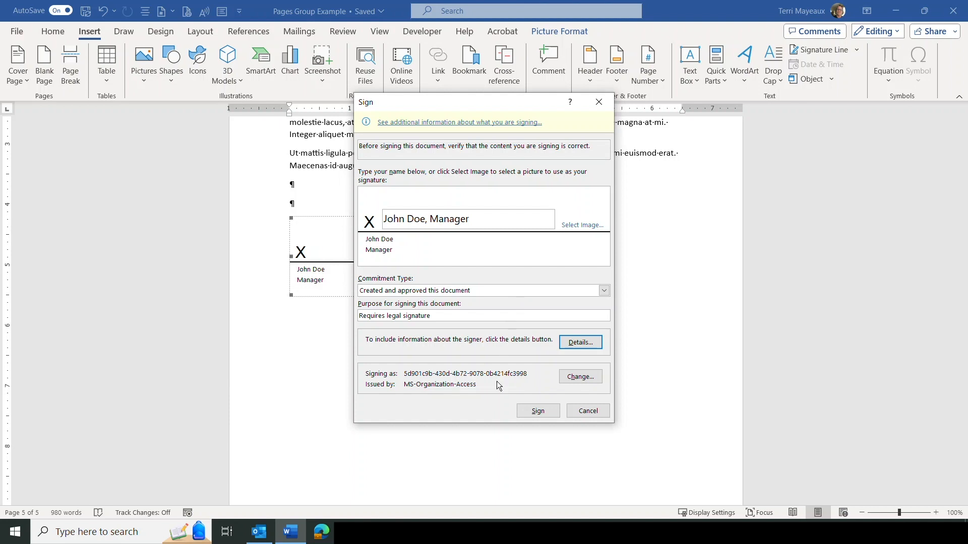
Sign the line, acknowledge the confirmation, and deselect it, leaving the document marked final.
click(538, 412)
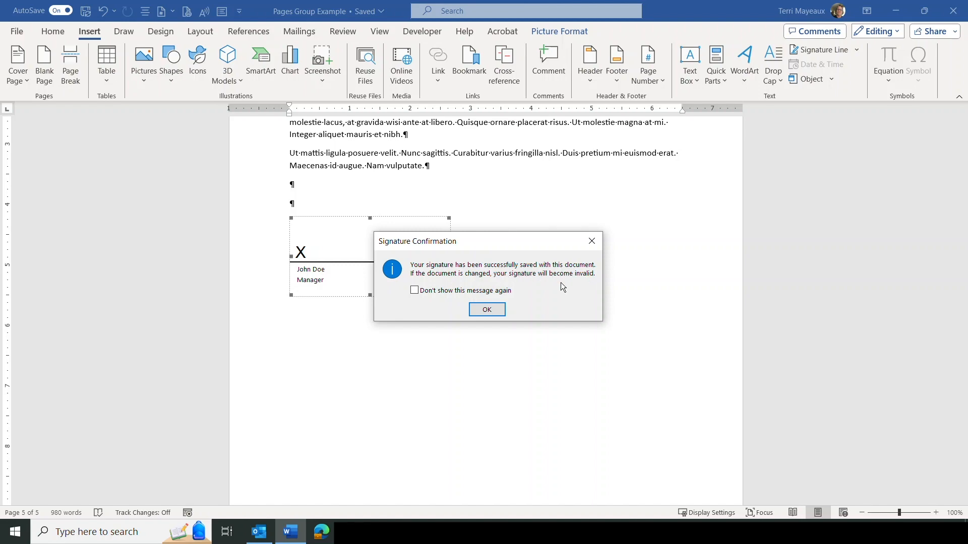
click(487, 309)
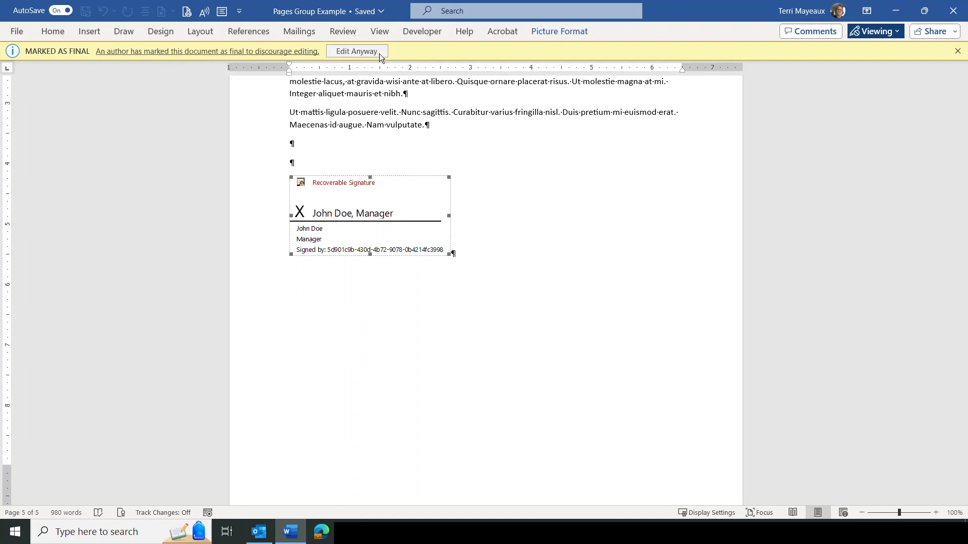
click(572, 200)
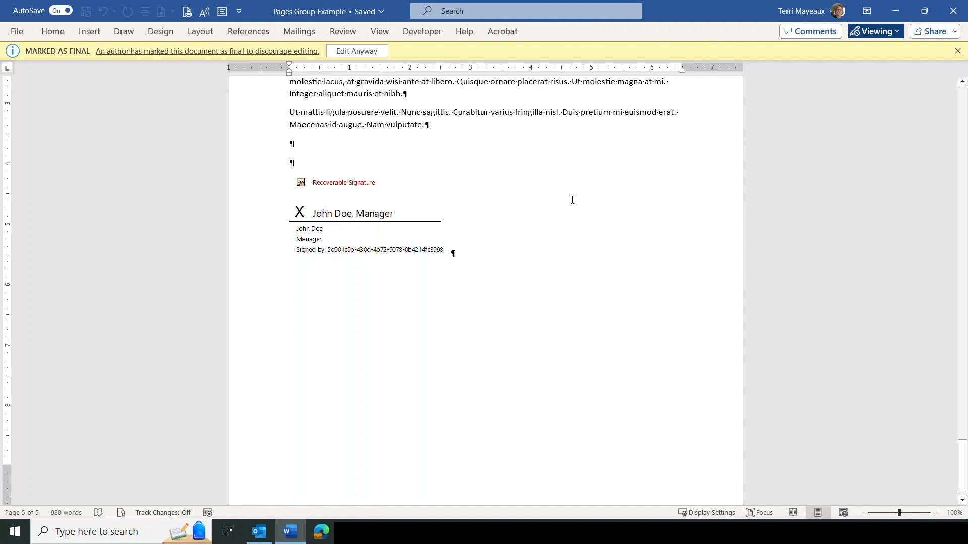